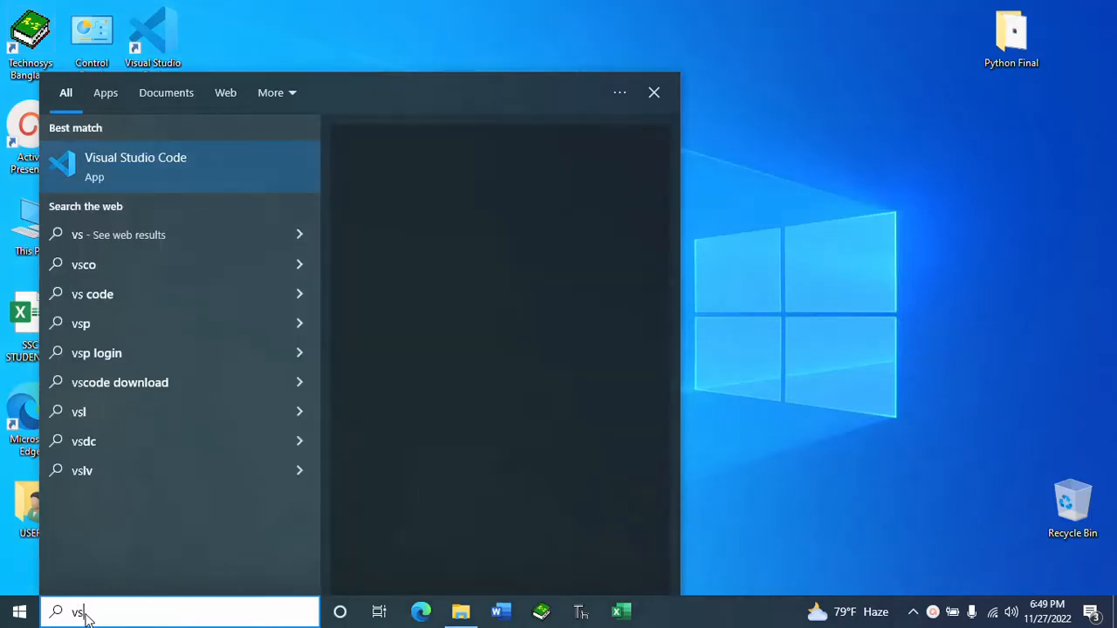
Launch Visual Studio Code and open its Extensions view
{"action": "type", "text": "c"}
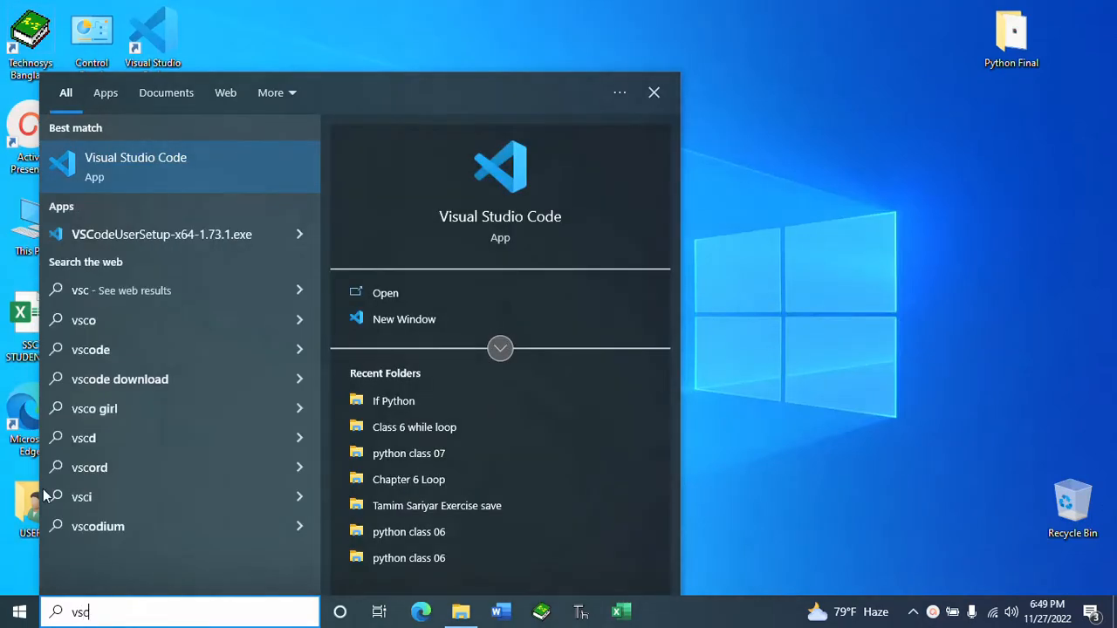
{"action": "left_click", "coordinate": [113, 170]}
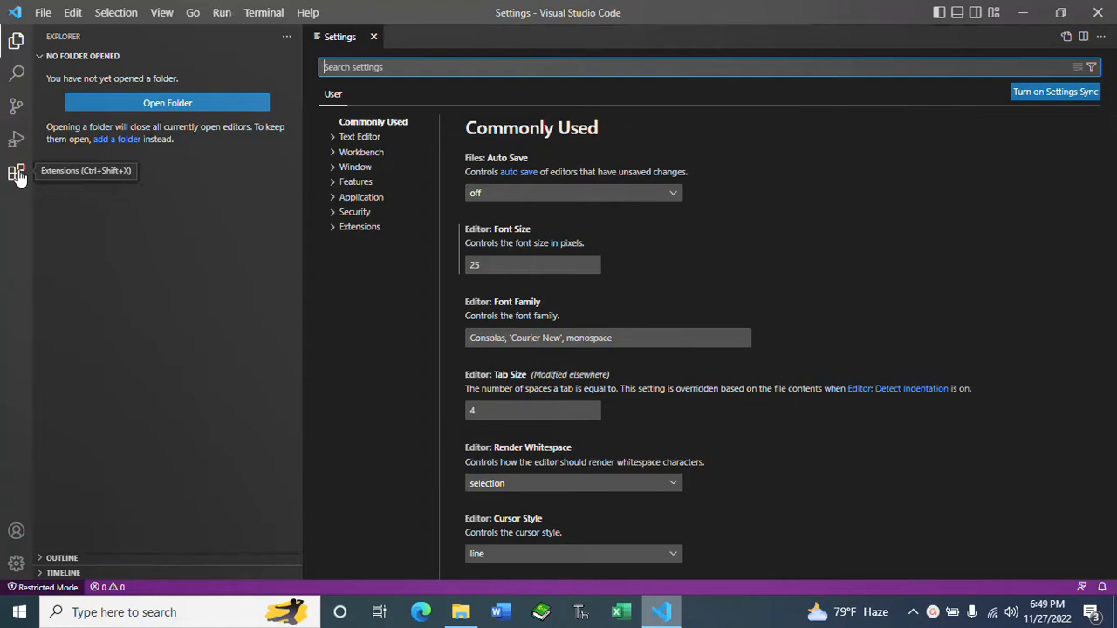
{"action": "left_click", "coordinate": [17, 175]}
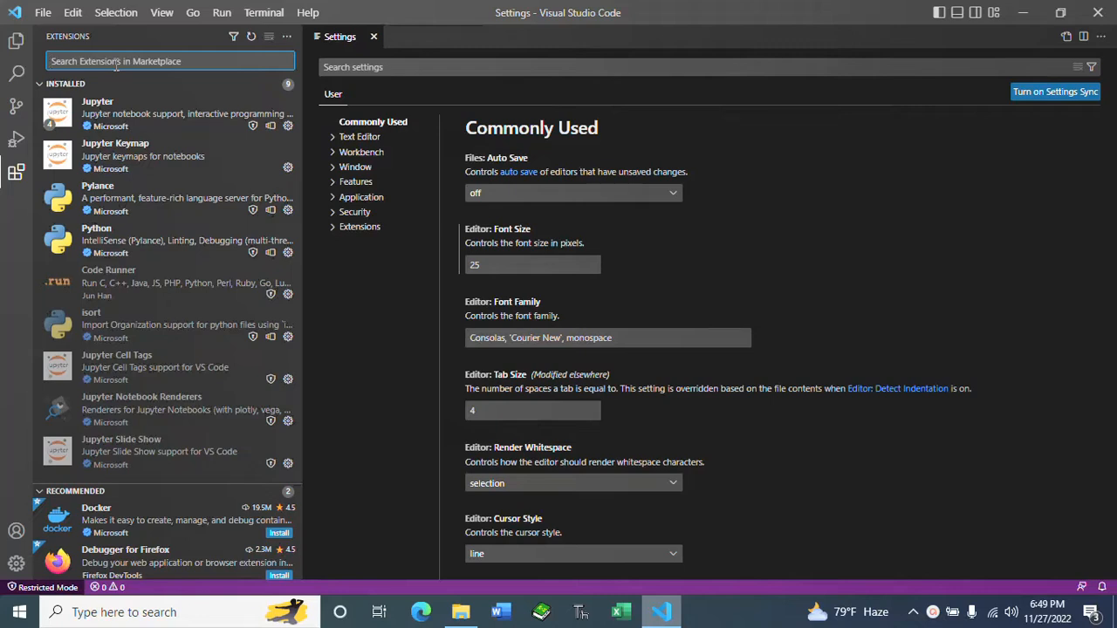
Search the extension marketplace for "python", view the Microsoft Python extension's details, and close the open editors
{"action": "type", "text": "pyt"}
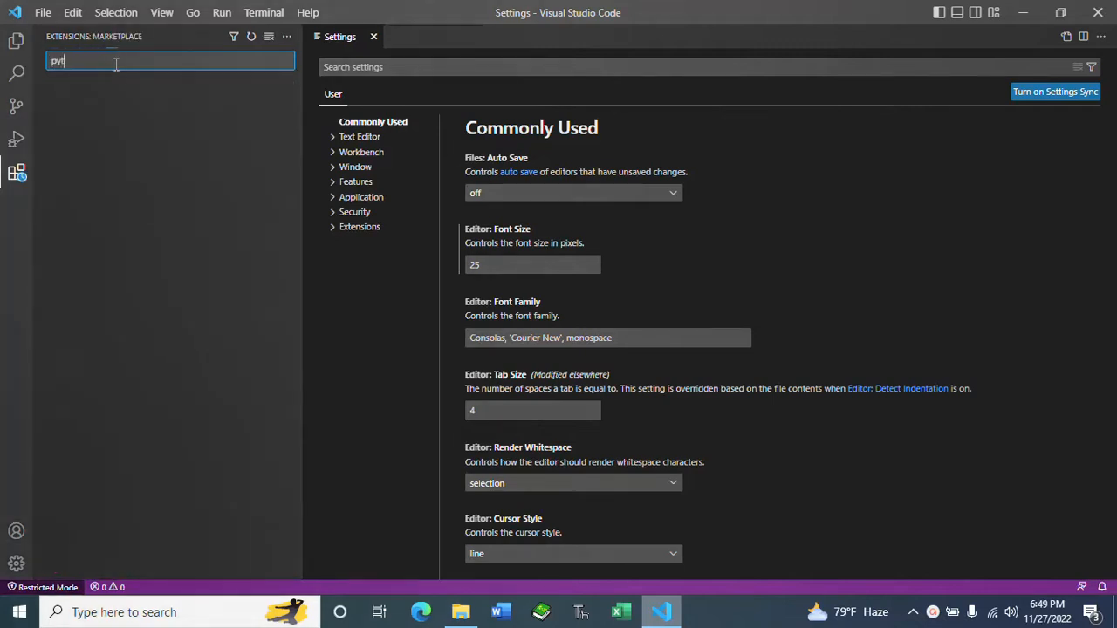
{"action": "type", "text": "hon"}
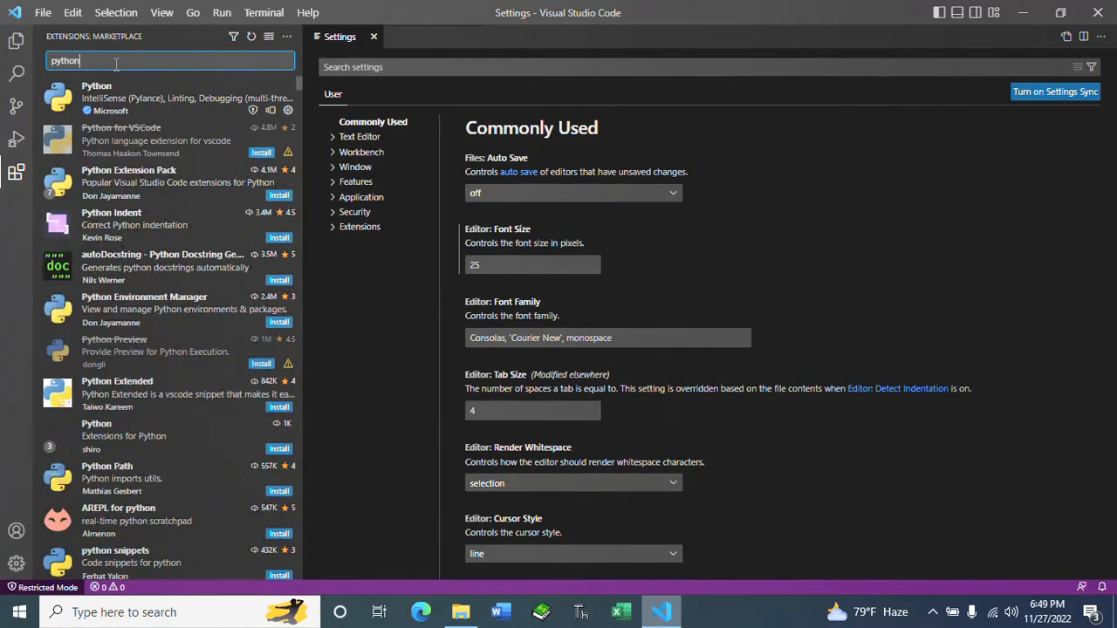
{"action": "mouse_move", "coordinate": [131, 109]}
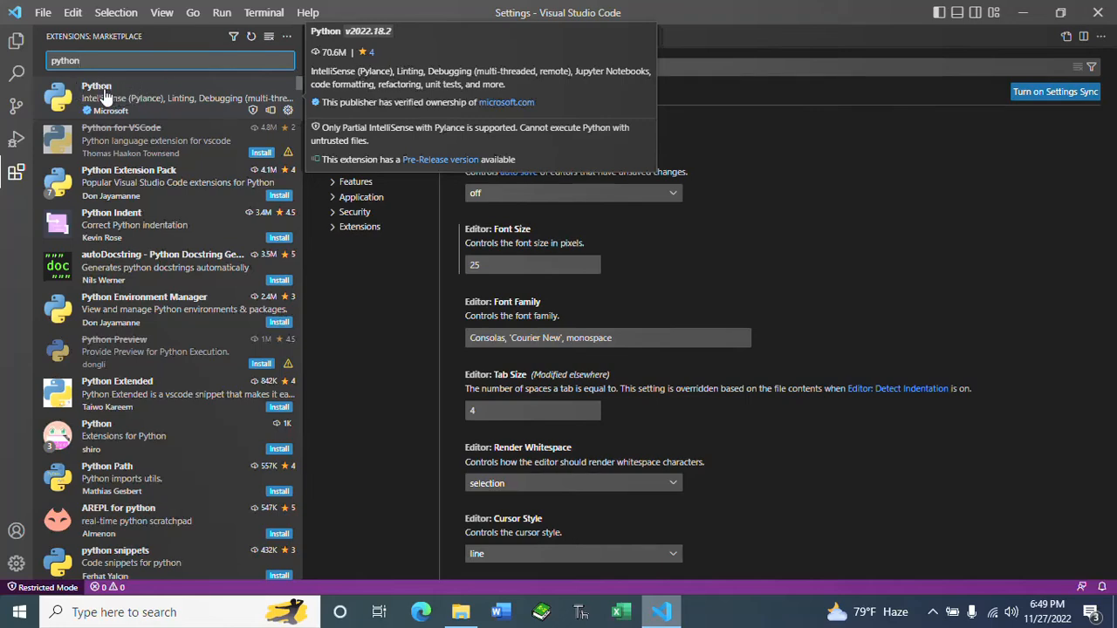
{"action": "left_click", "coordinate": [104, 94]}
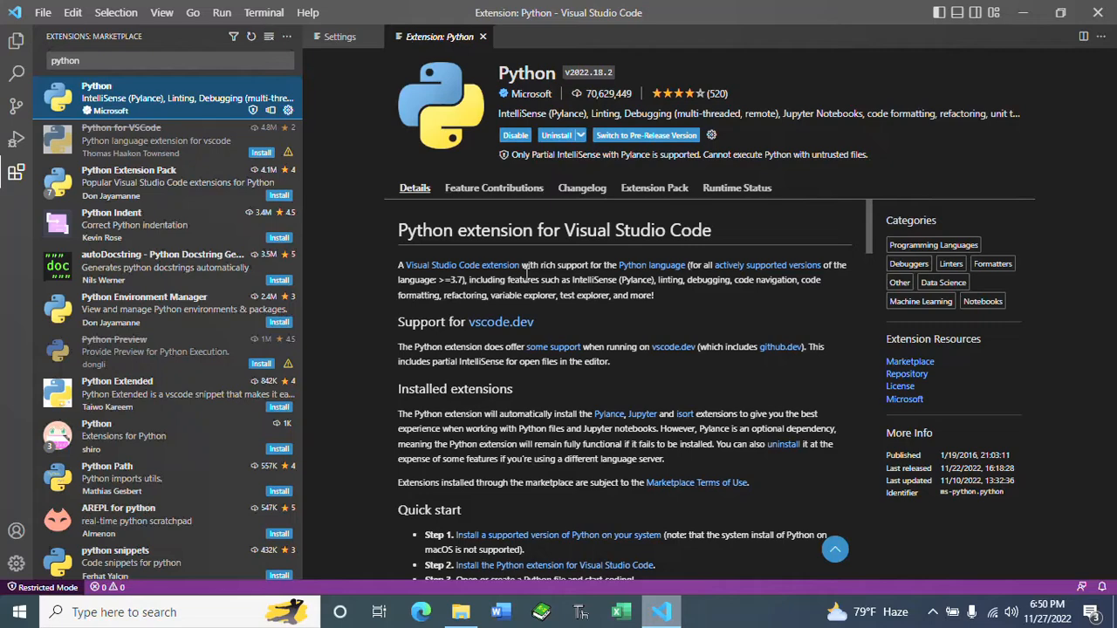
{"action": "left_click", "coordinate": [483, 37]}
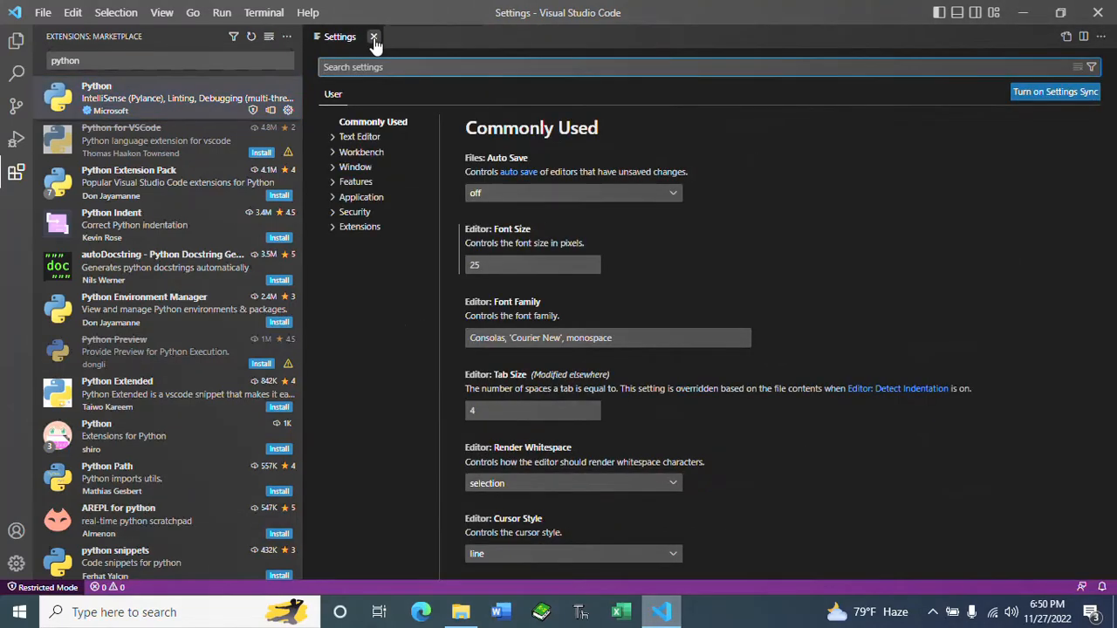
{"action": "left_click", "coordinate": [375, 37]}
Search the extension marketplace for "pylance", view the Pylance extension's details, and close its page
{"action": "left_click", "coordinate": [125, 60]}
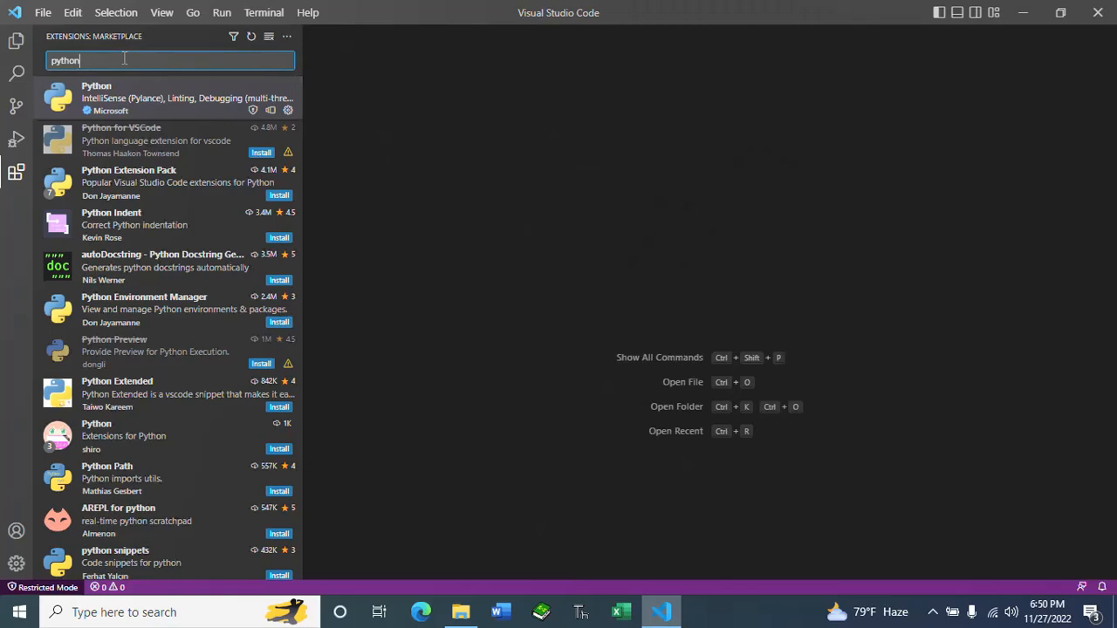
{"action": "key", "text": "BackSpace"}
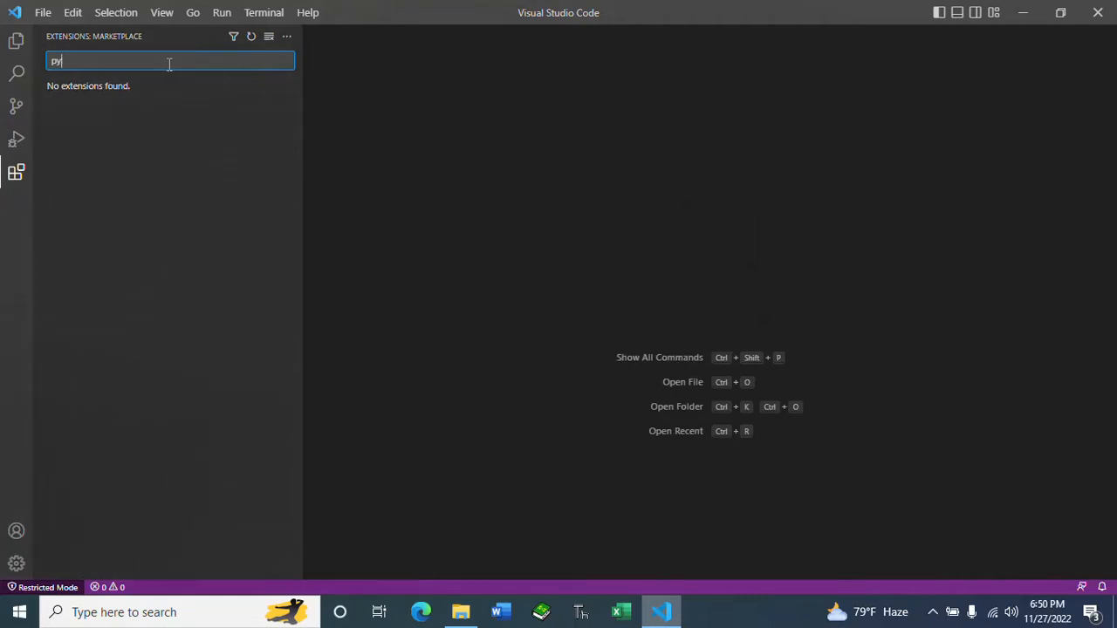
{"action": "type", "text": "lance"}
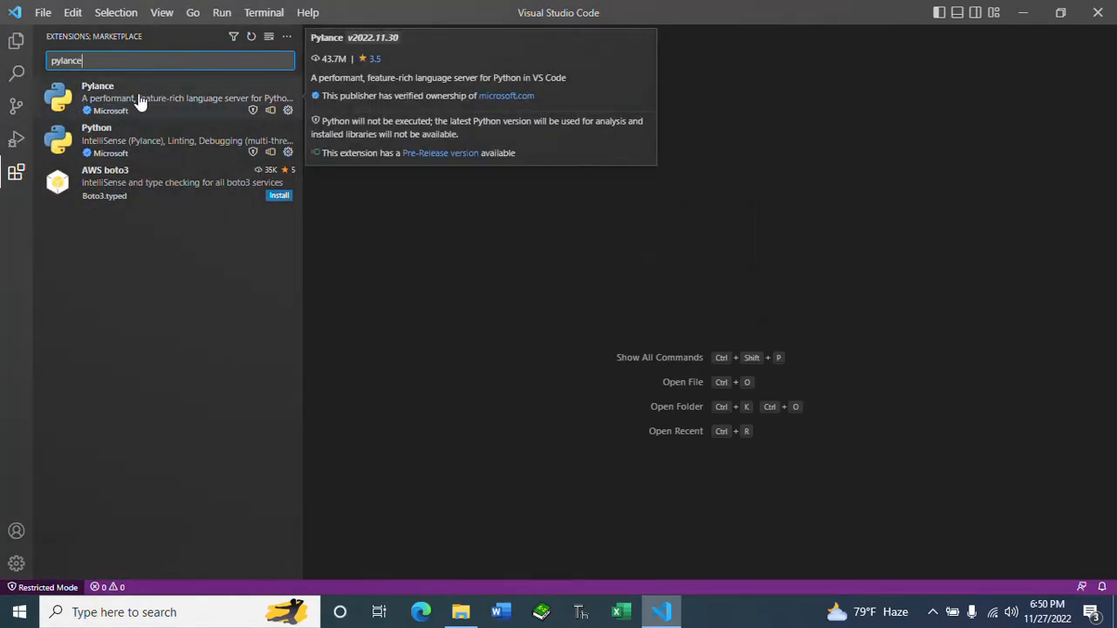
{"action": "left_click", "coordinate": [139, 101]}
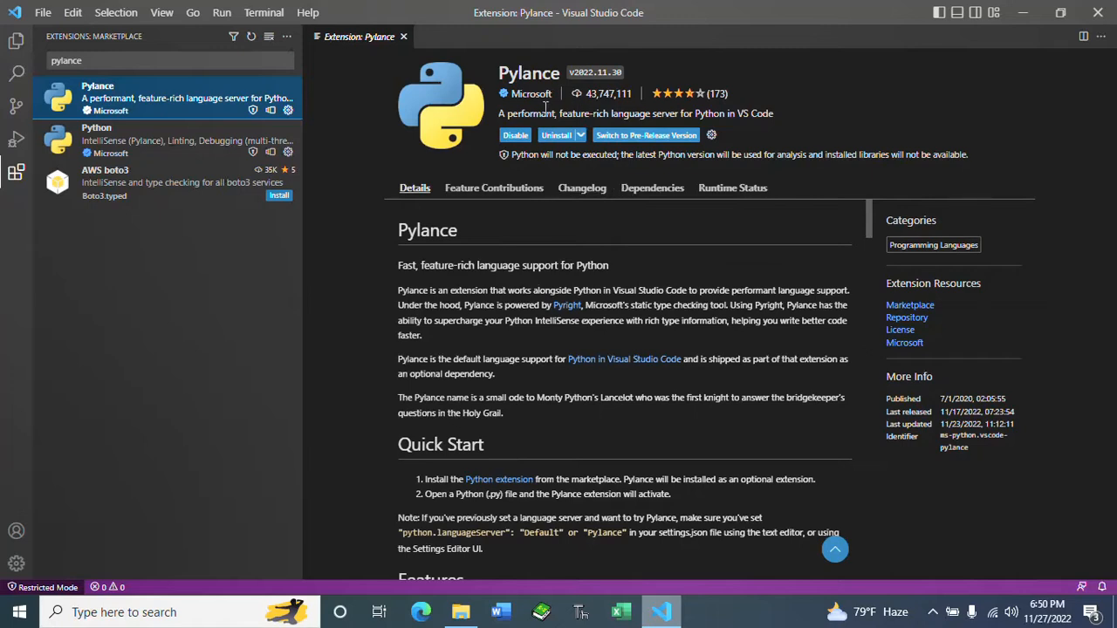
{"action": "left_click", "coordinate": [404, 37]}
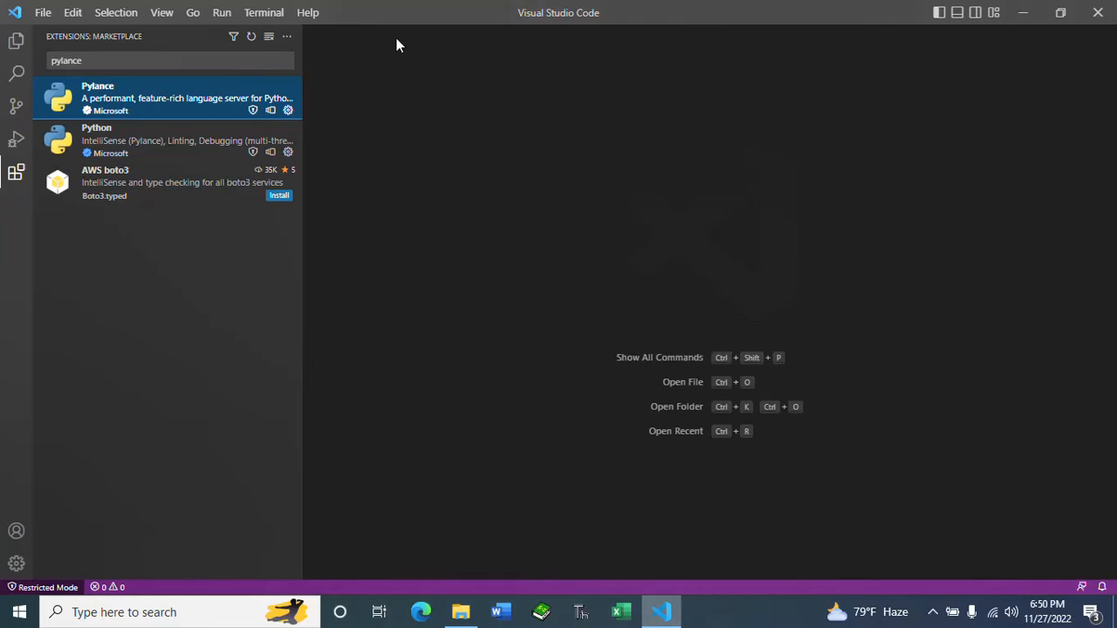
Search the extension marketplace for Code Runner, trying "code runner", "coderunner" and "coderunn", and open that extension's details
{"action": "left_click", "coordinate": [120, 62]}
{"action": "key", "text": "ctrl+a"}
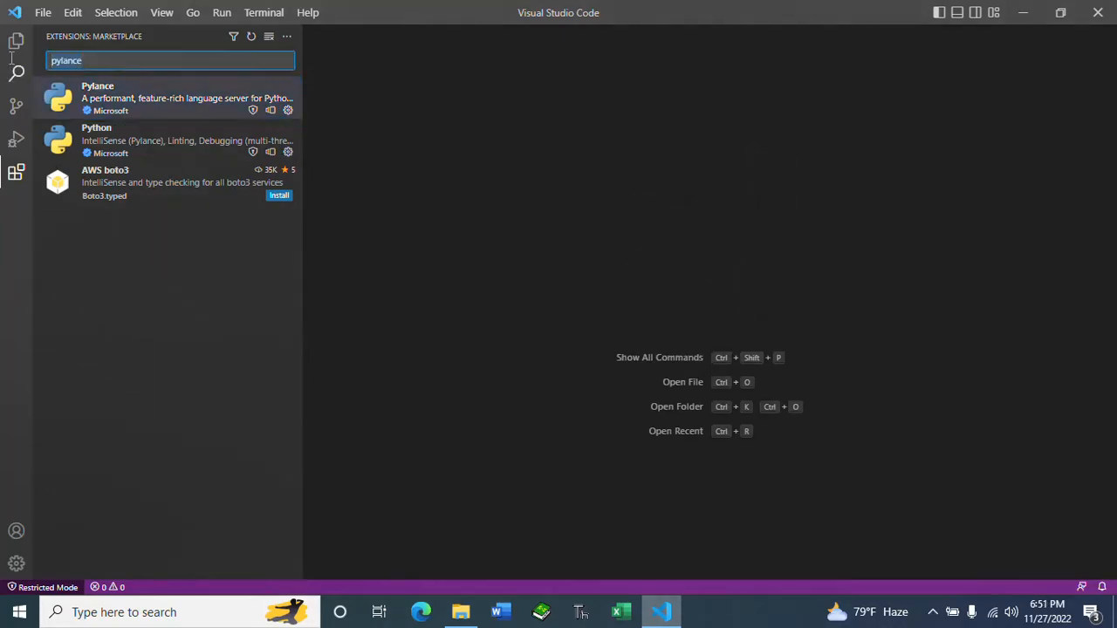
{"action": "type", "text": "code runner"}
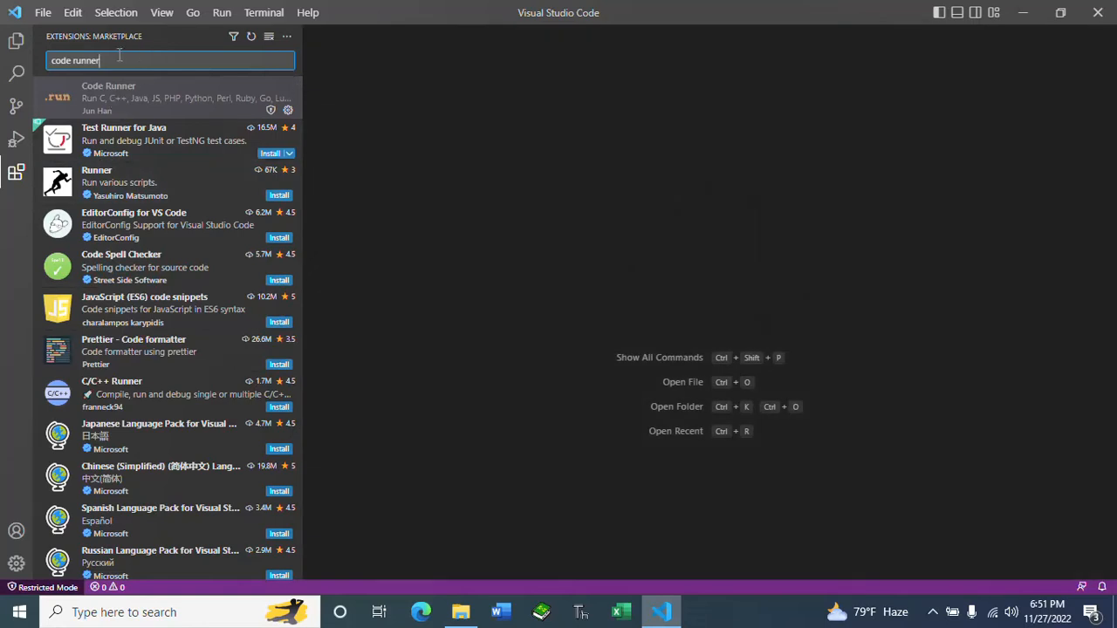
{"action": "left_click", "coordinate": [75, 60]}
{"action": "key", "text": "BackSpace"}
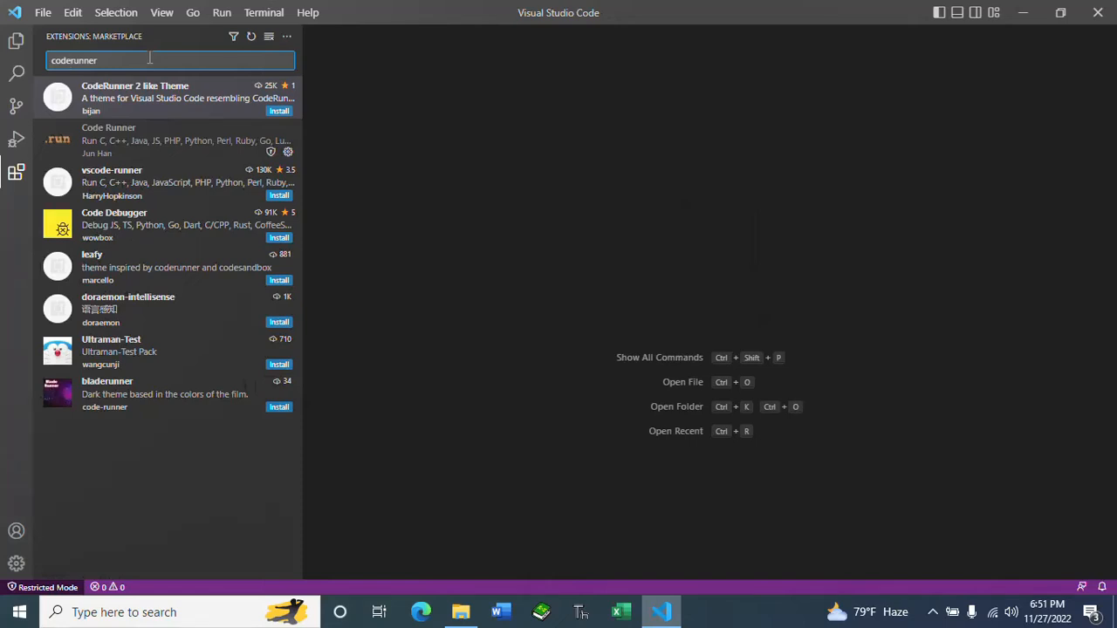
{"action": "left_click_drag", "start_coordinate": [128, 60], "coordinate": [2, 58]}
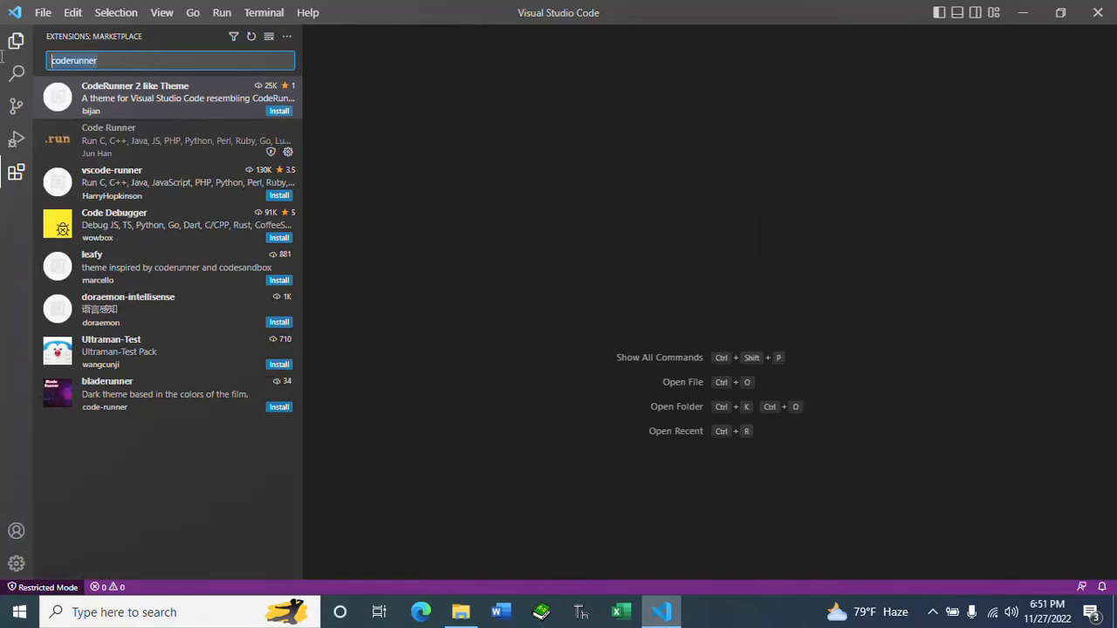
{"action": "key", "text": "BackSpace"}
{"action": "type", "text": "coder"}
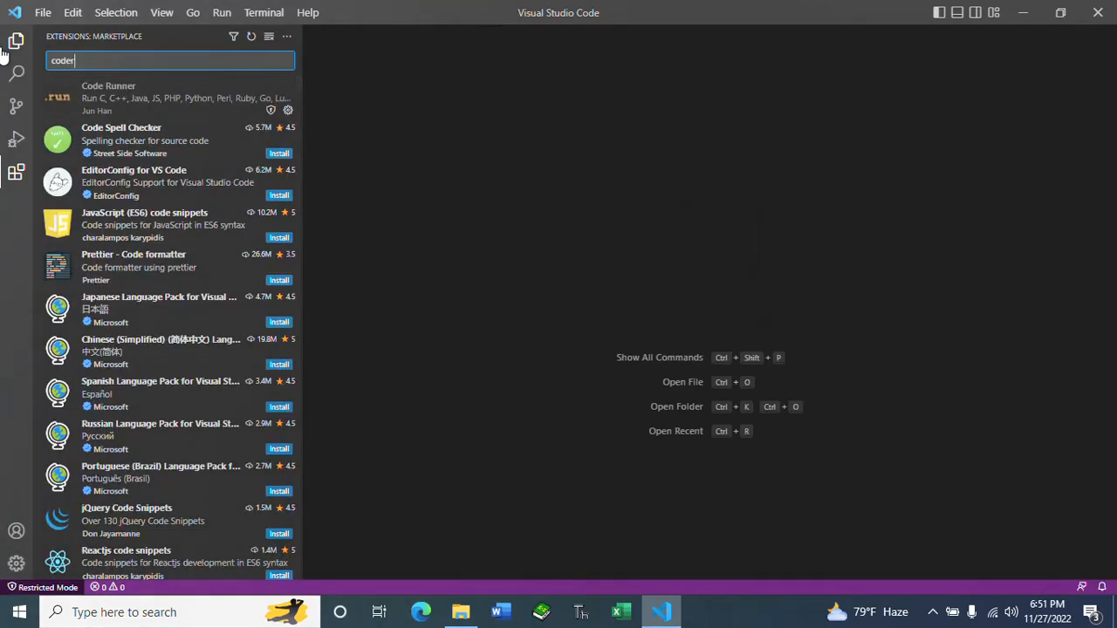
{"action": "type", "text": "unn"}
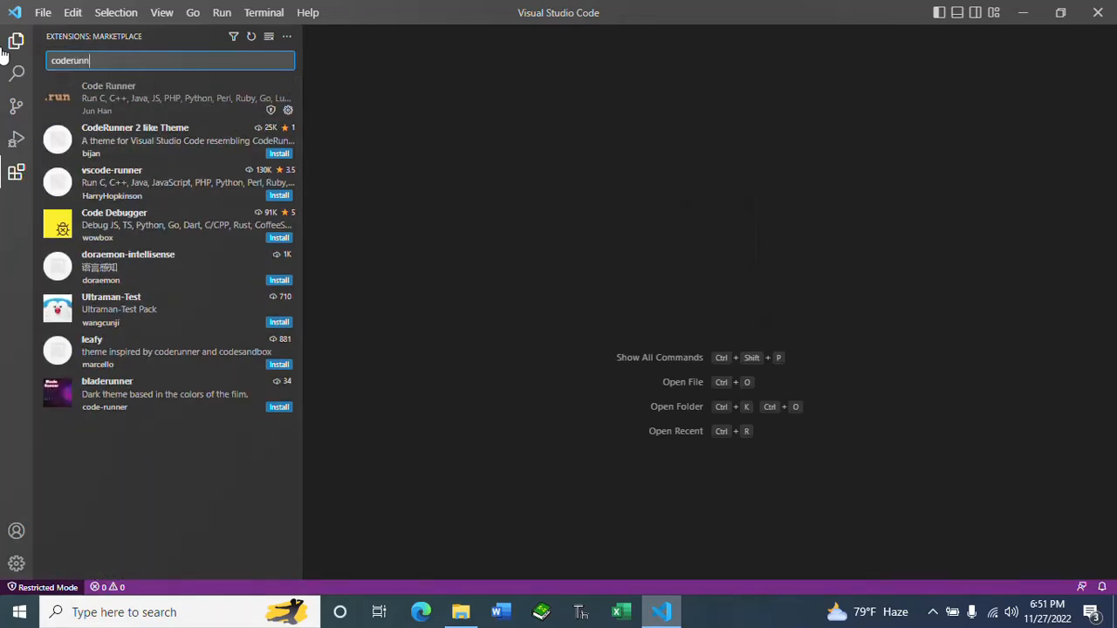
{"action": "left_click", "coordinate": [99, 103]}
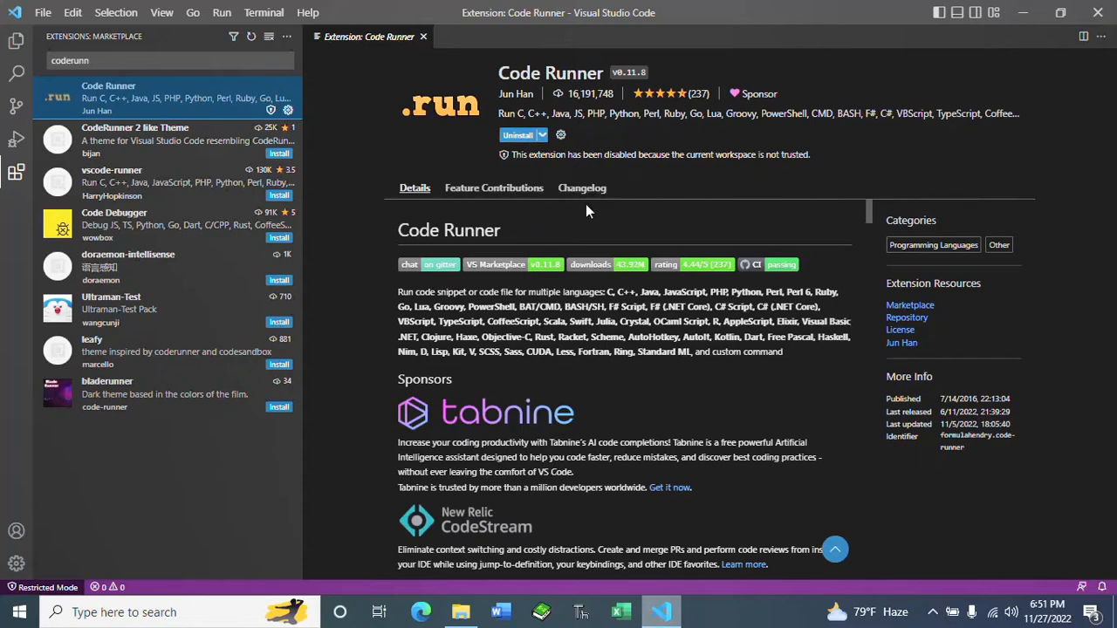
Replace the marketplace search with "winter is" and open the Winter is Coming Theme extension's details
{"action": "left_click", "coordinate": [105, 60]}
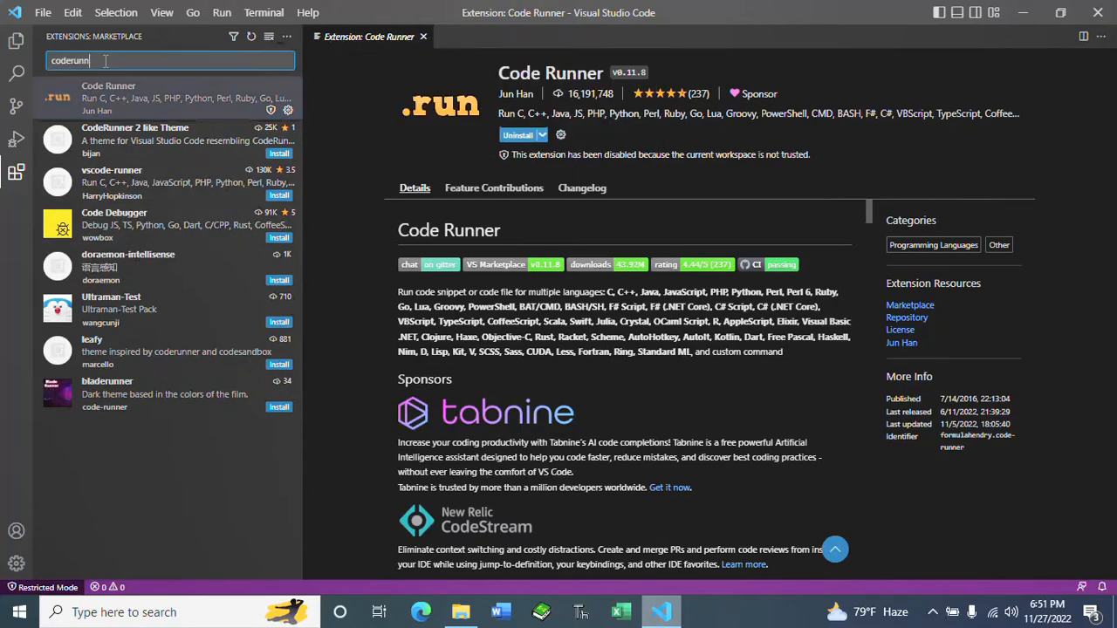
{"action": "key", "text": "shift+Left"}
{"action": "key", "text": "shift+Left"}
{"action": "key", "text": "shift+Left"}
{"action": "key", "text": "shift+Left"}
{"action": "key", "text": "shift+Left"}
{"action": "key", "text": "shift+Left"}
{"action": "key", "text": "shift+Left"}
{"action": "key", "text": "shift+Left"}
{"action": "key", "text": "BackSpace"}
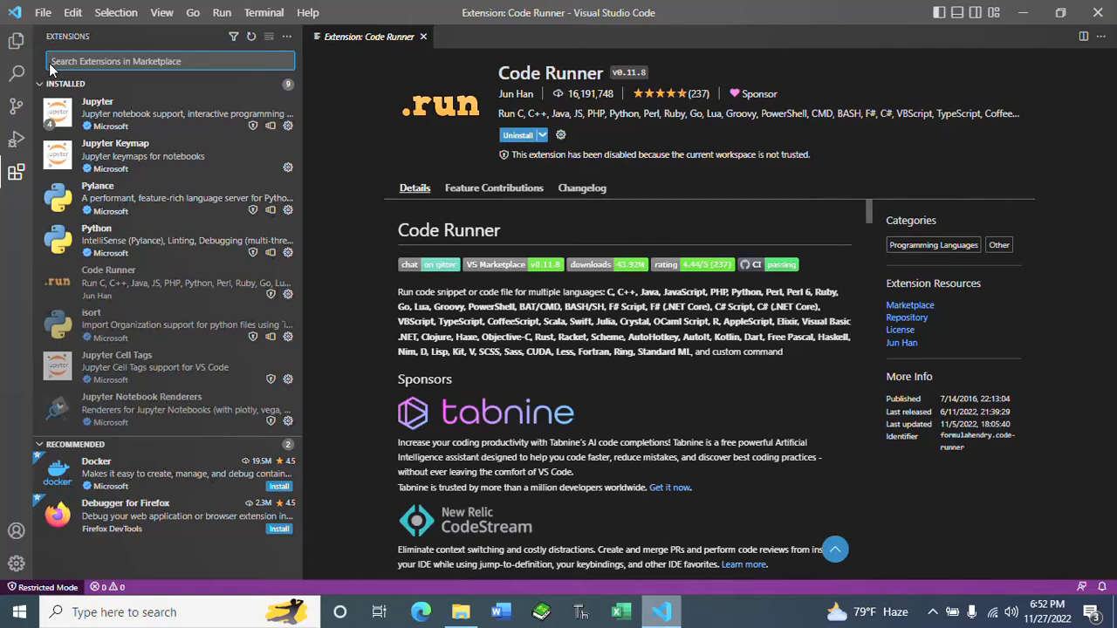
{"action": "type", "text": "w"}
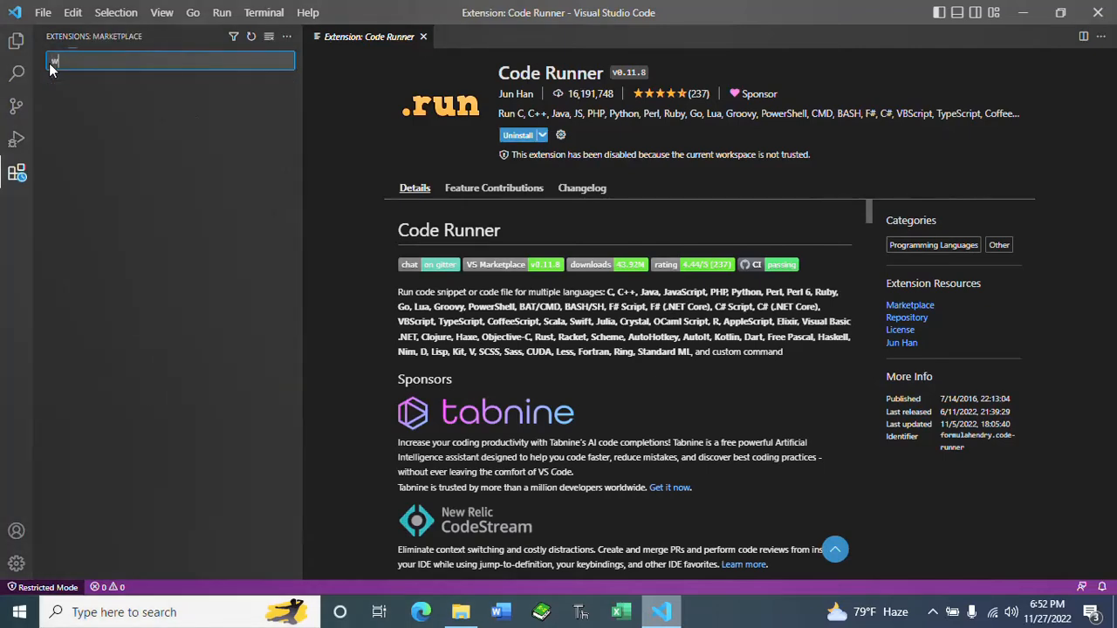
{"action": "type", "text": "inter"}
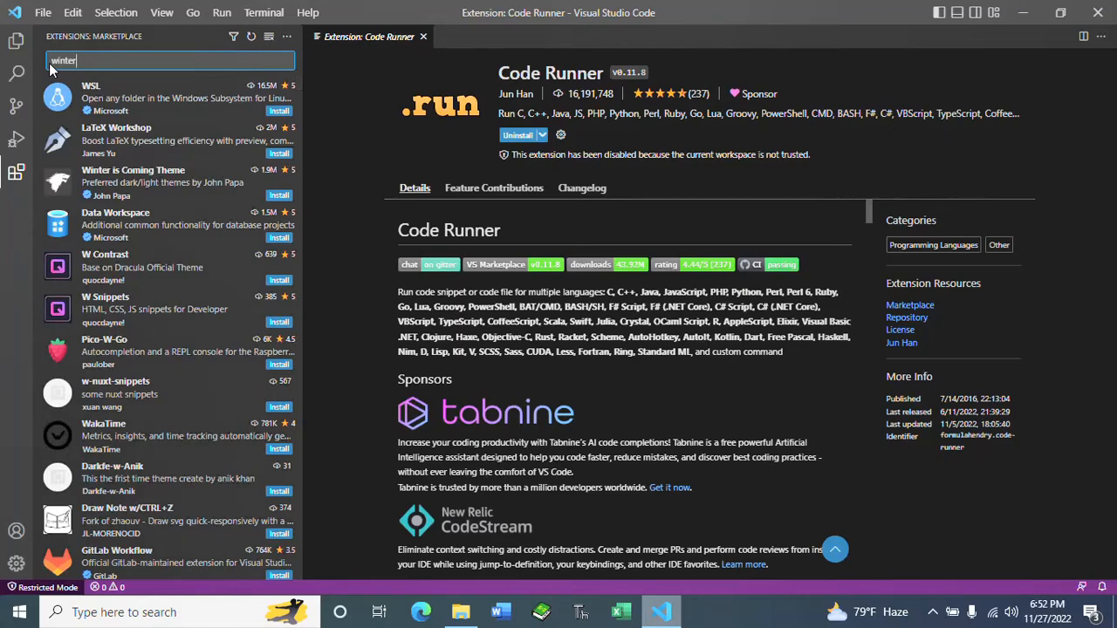
{"action": "type", "text": " is"}
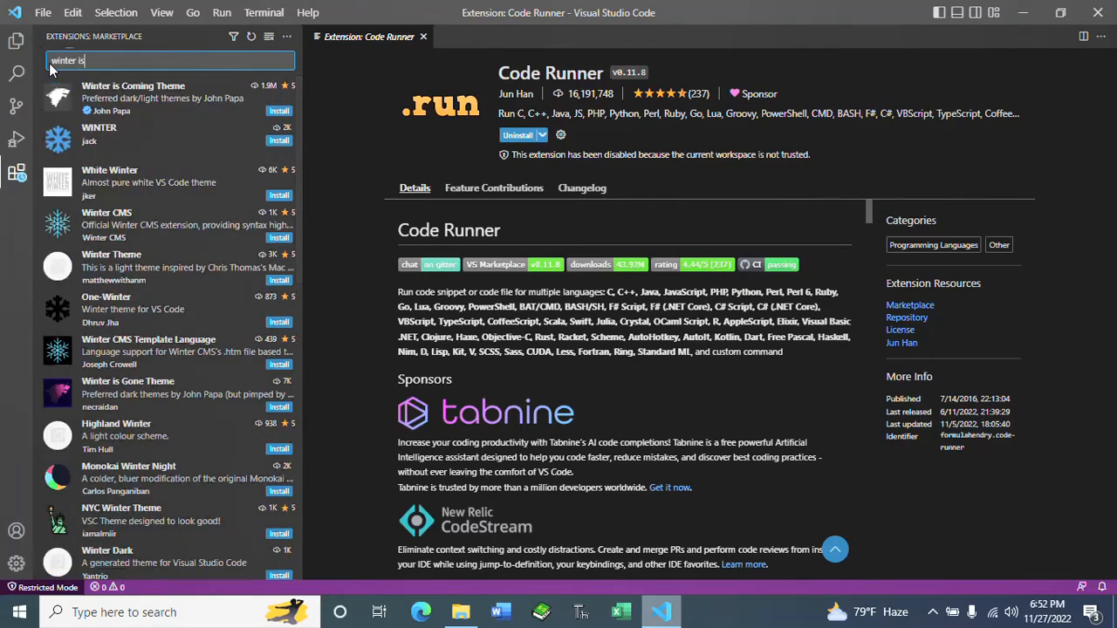
{"action": "left_click", "coordinate": [120, 95]}
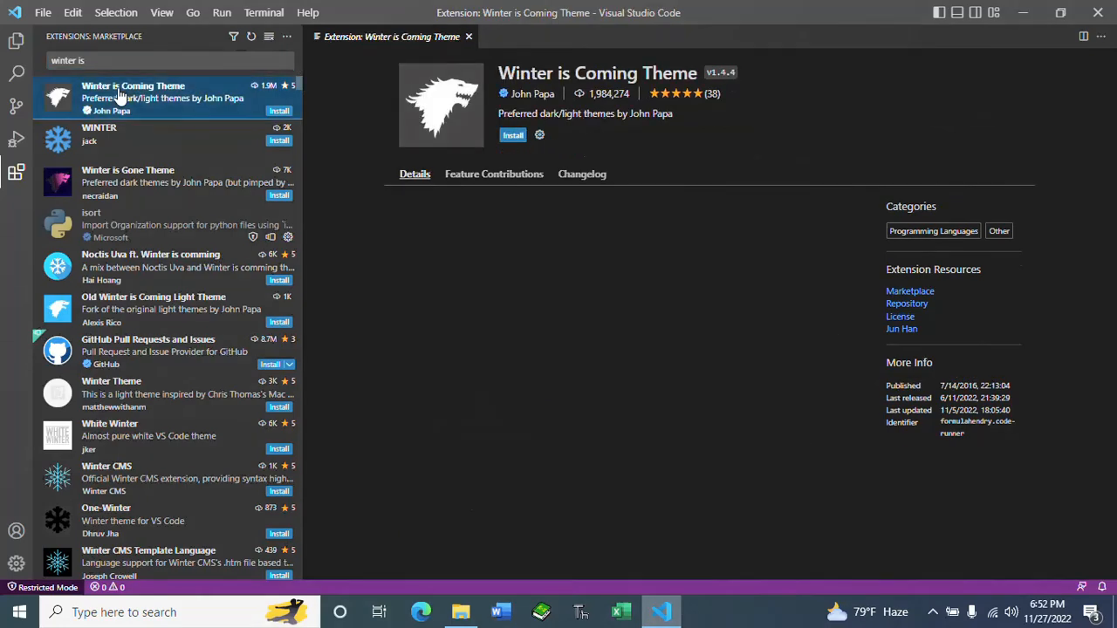
Install the Winter is Coming Theme, apply the Winter is Coming (Dark Blue) color theme, and close the extension page
{"action": "left_click", "coordinate": [512, 136]}
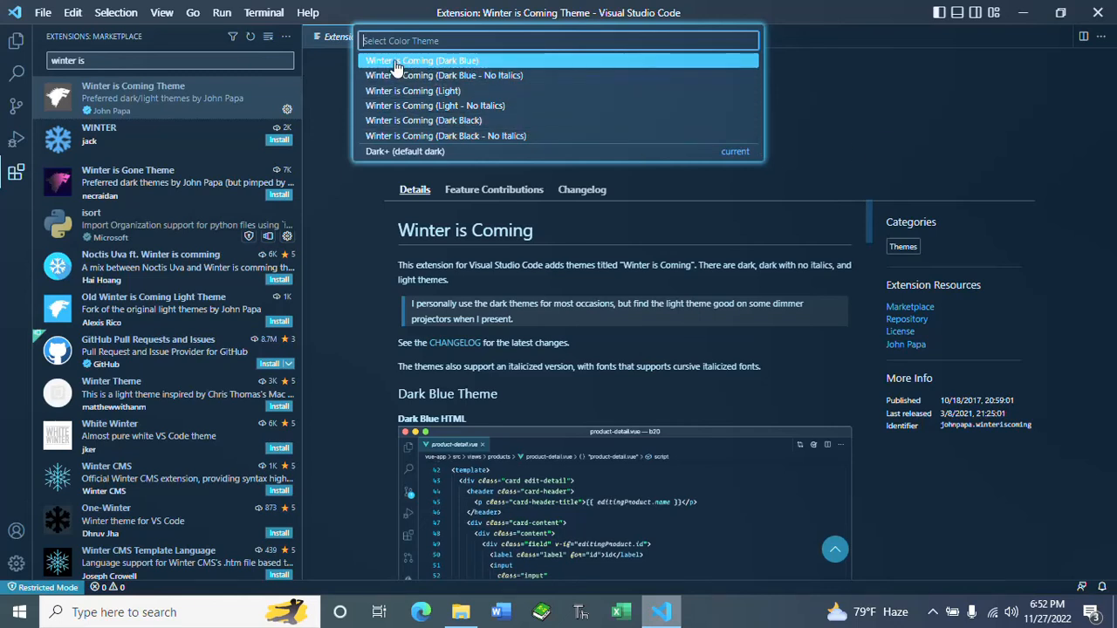
{"action": "left_click", "coordinate": [468, 61]}
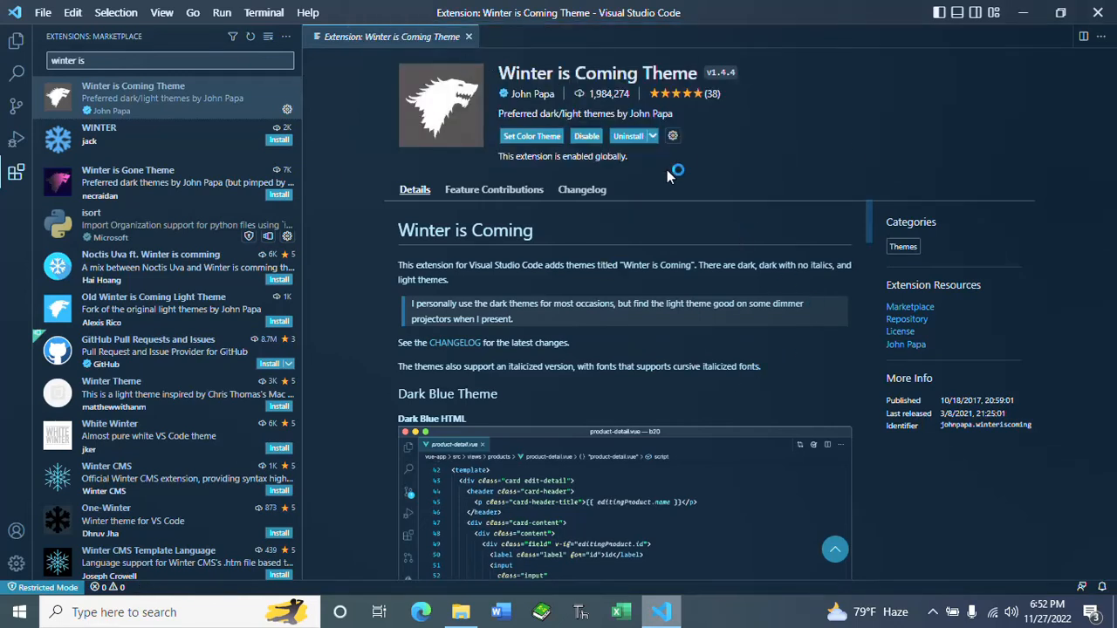
{"action": "scroll", "coordinate": [658, 300], "scroll_direction": "down", "scroll_amount": 10}
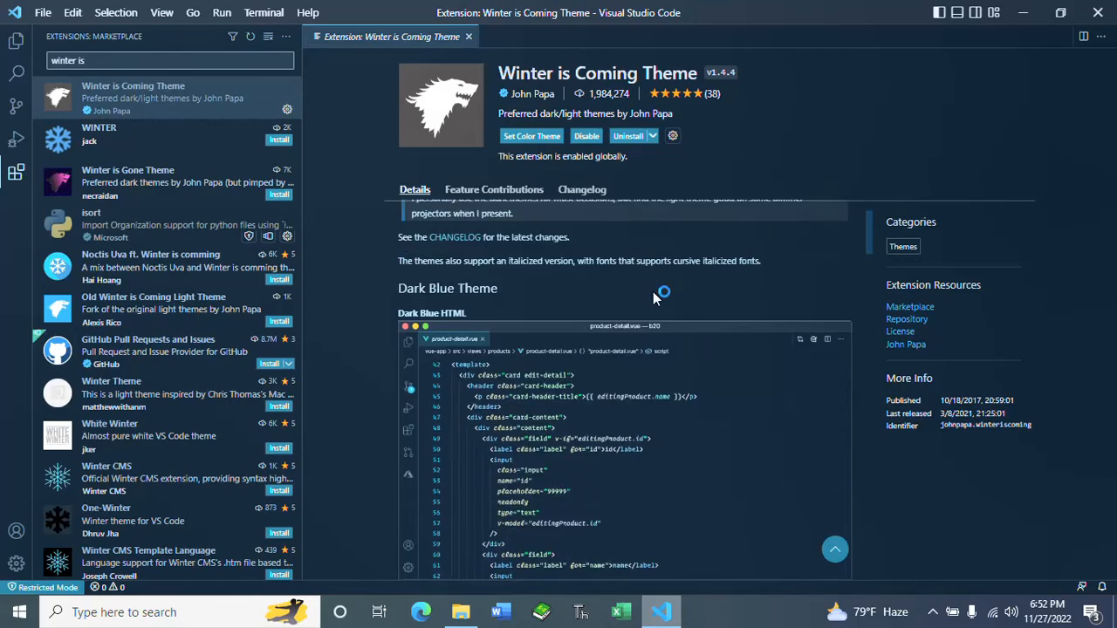
{"action": "scroll", "coordinate": [606, 288], "scroll_direction": "up", "scroll_amount": 10}
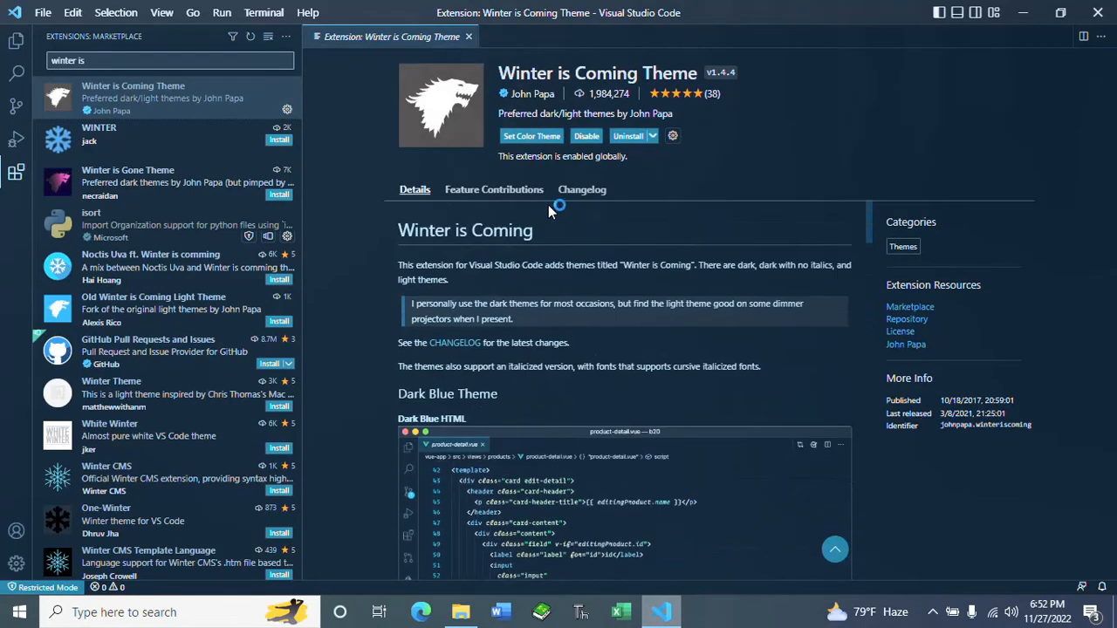
{"action": "left_click", "coordinate": [468, 39]}
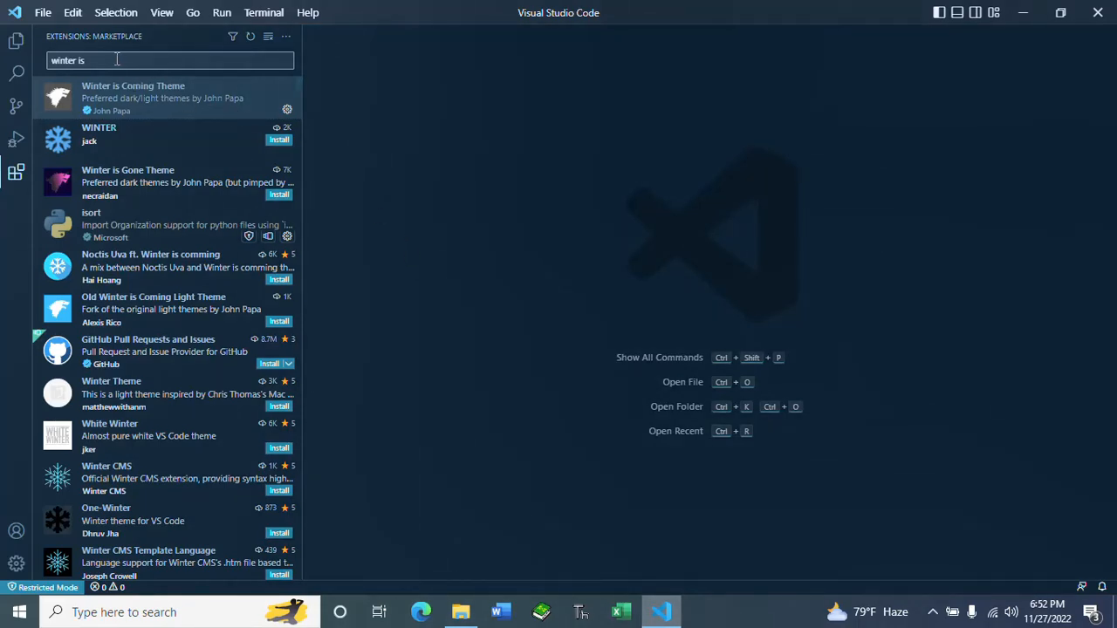
Clear the extension search to list the installed extensions and view the Jupyter Keymap summary
{"action": "left_click_drag", "start_coordinate": [117, 59], "coordinate": [41, 61]}
{"action": "key", "text": "BackSpace"}
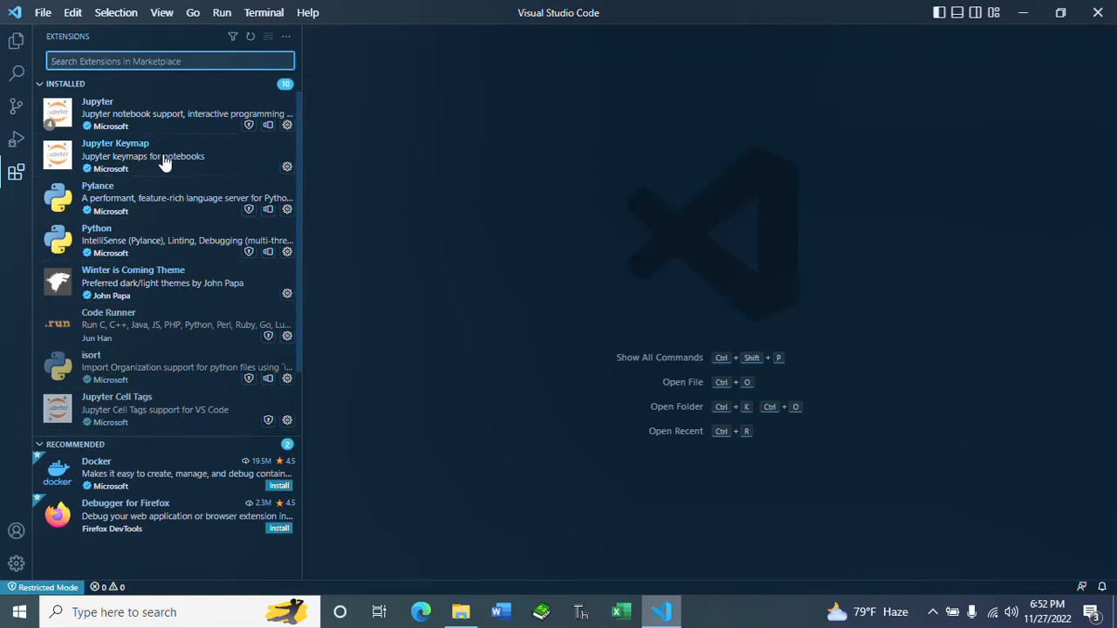
{"action": "mouse_move", "coordinate": [164, 162]}
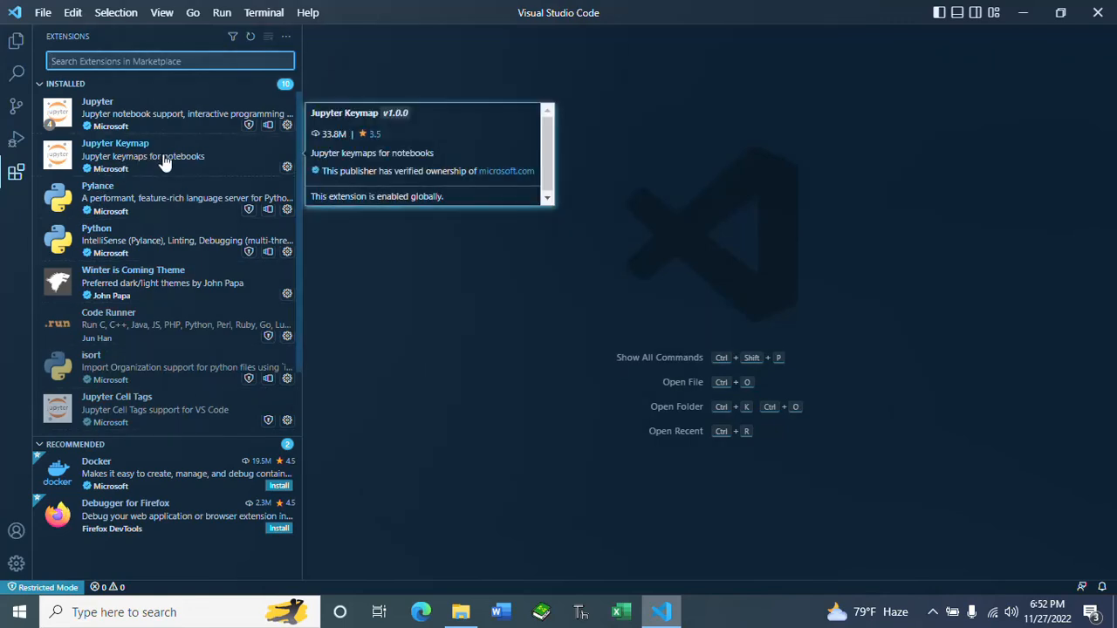